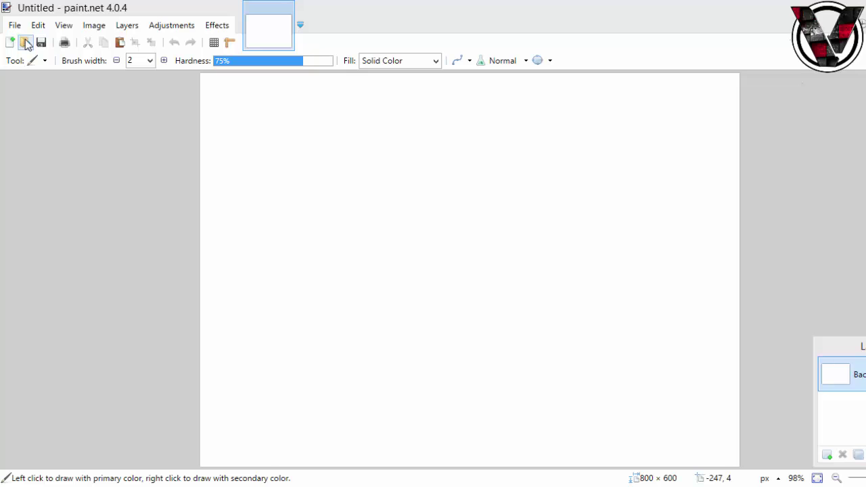
Open Vicious Chrome.png from the Desktop > ChromeZee > Main folder
click(26, 44)
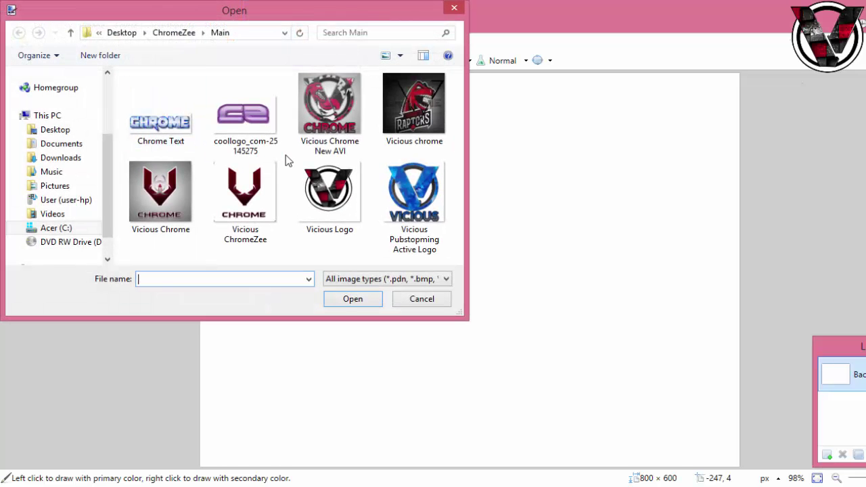
double_click(133, 196)
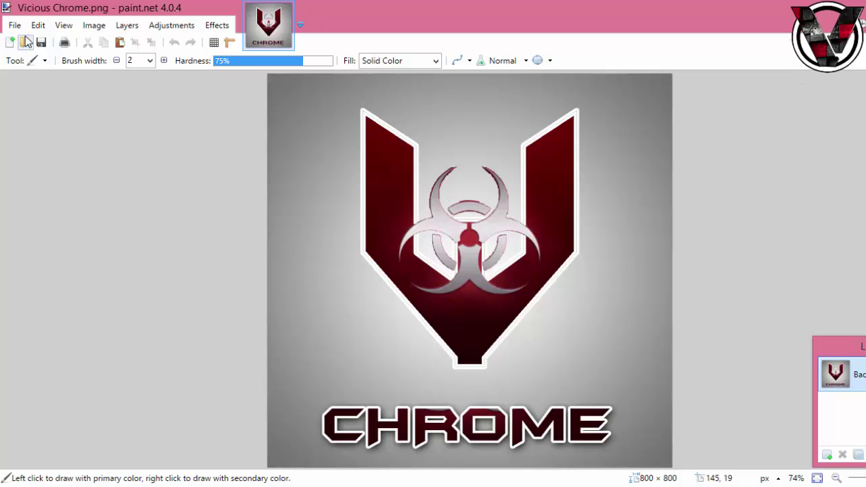
Magic-wand the grey gradient background at 40% tolerance and cut it away
click(32, 62)
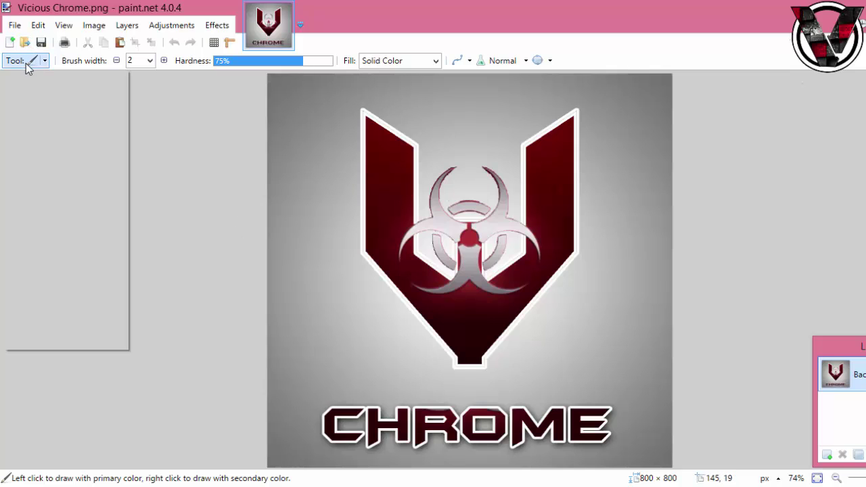
click(62, 171)
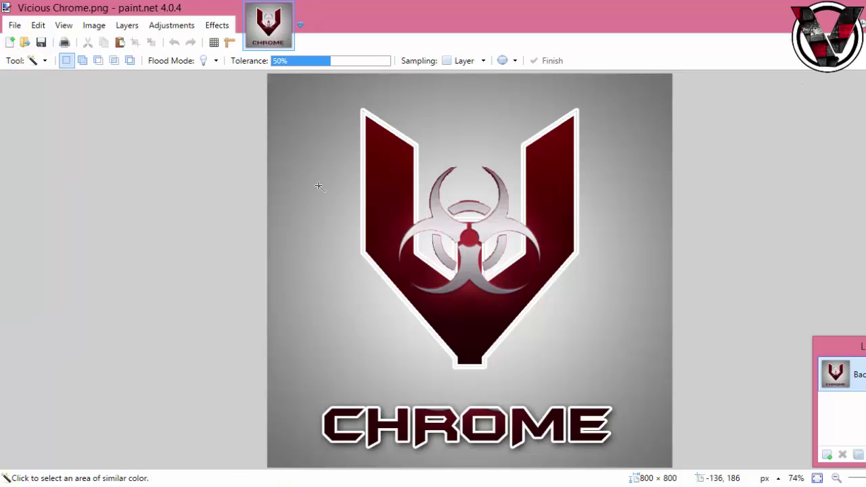
click(314, 123)
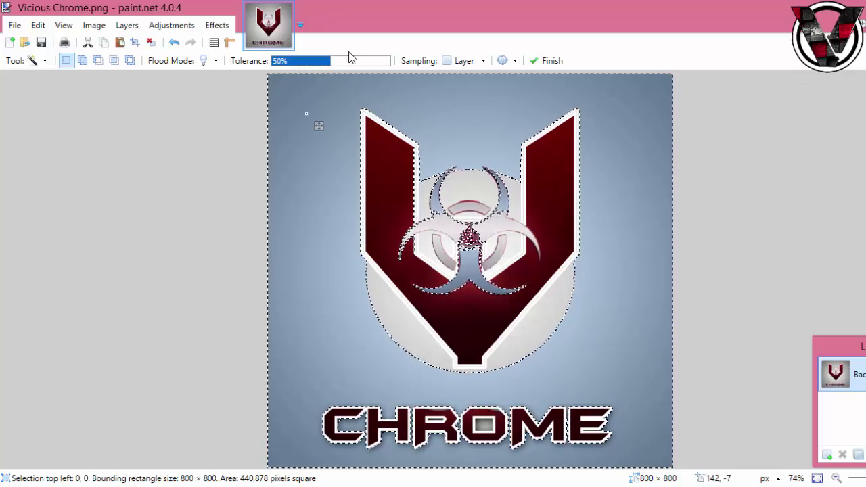
drag(348, 56, 322, 64)
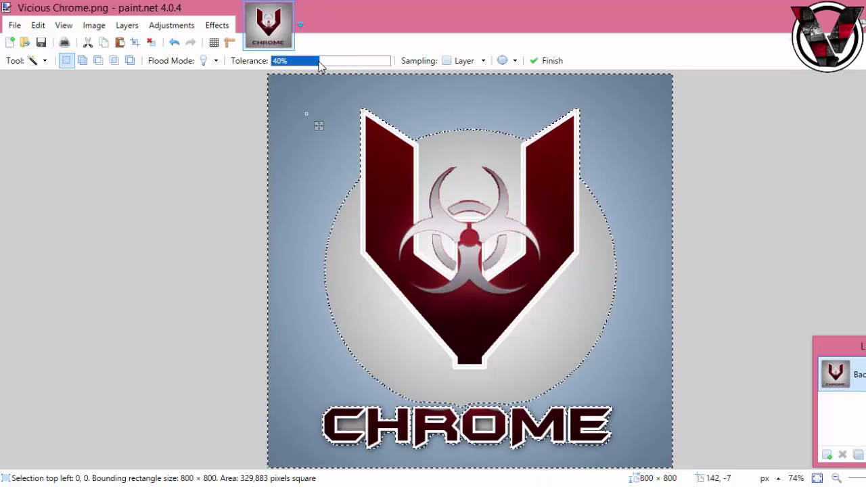
click(87, 42)
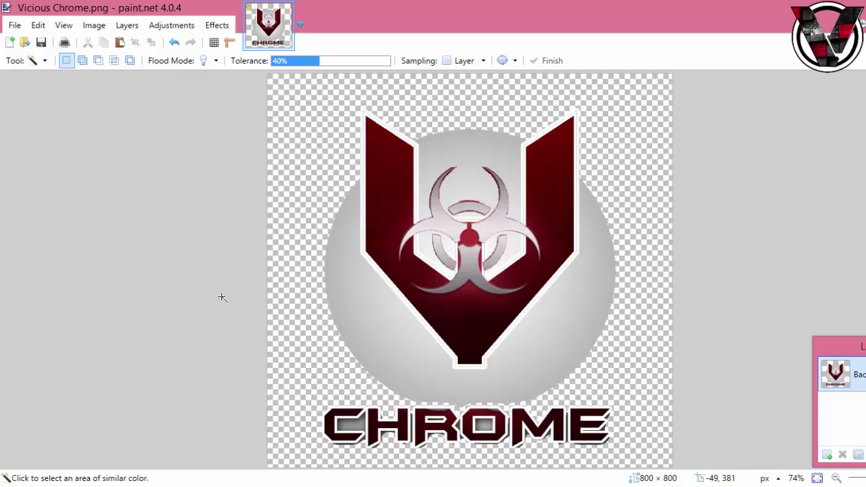
Select the pale circle behind the emblem at 27% tolerance and cut it away
click(396, 332)
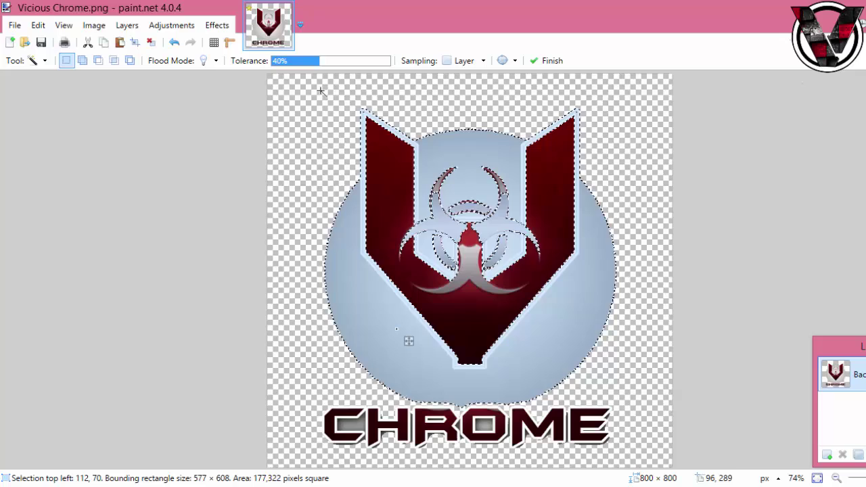
click(303, 61)
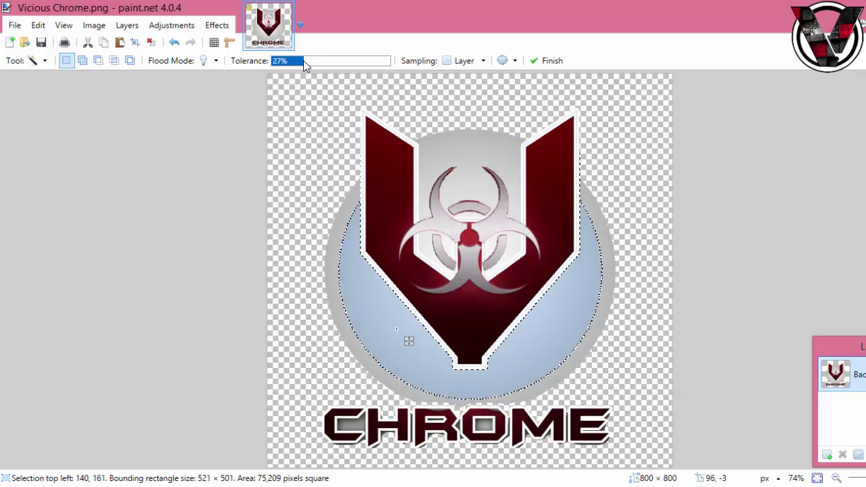
click(89, 42)
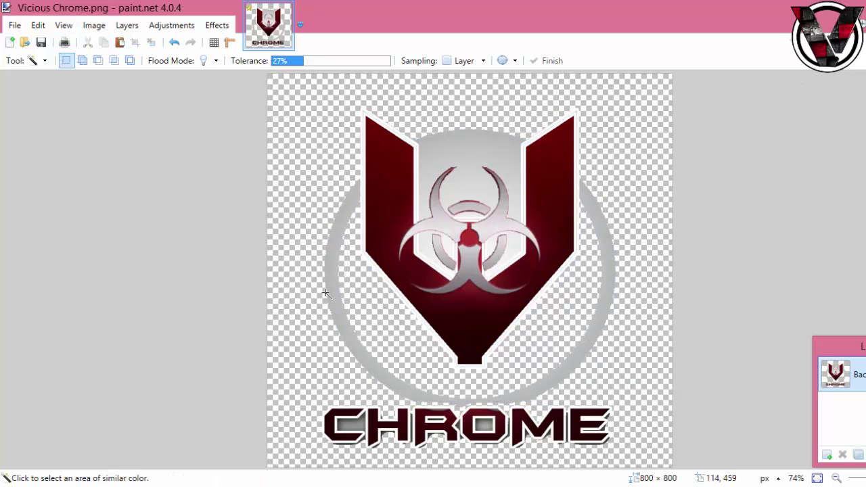
Cut the circle's grey outer ring, then select the grey inside the shield top at 23% tolerance
click(353, 221)
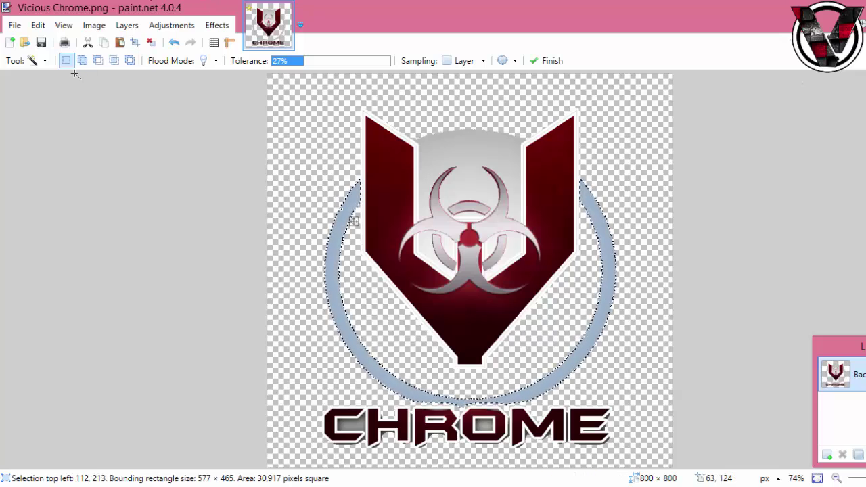
click(87, 43)
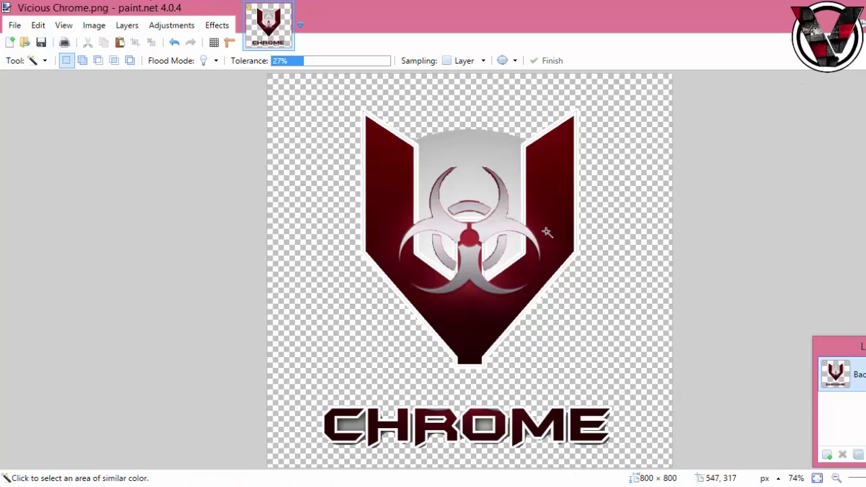
click(465, 170)
mouse_move(295, 59)
mouse_down()
mouse_move(305, 65)
mouse_move(298, 63)
mouse_up()
Cut the shield-top grey, the thin top arc, and the grey gaps and sliver around the biohazard centre
click(88, 42)
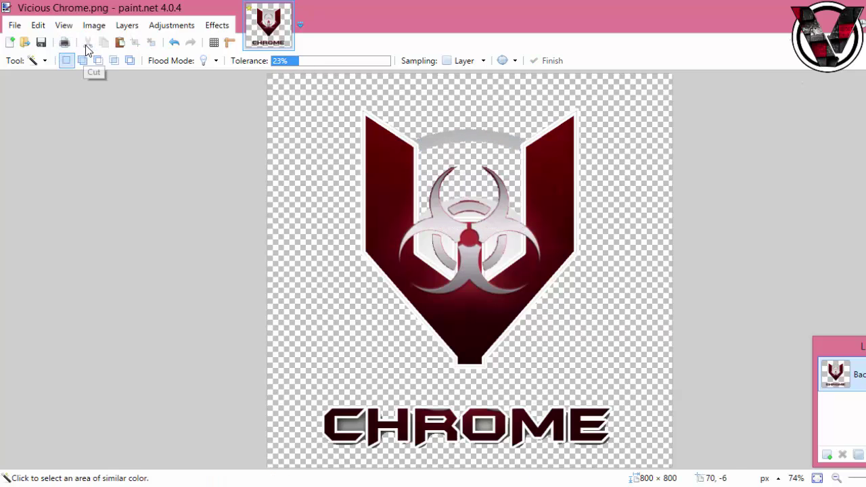
click(491, 142)
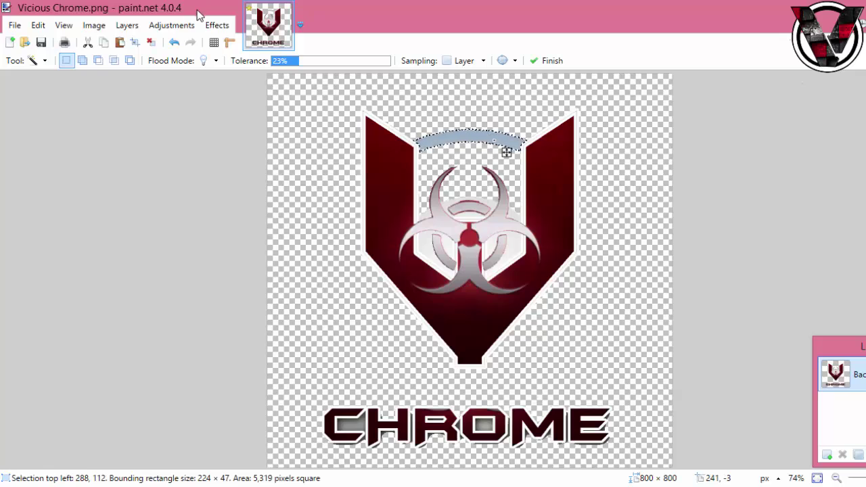
click(87, 43)
click(424, 250)
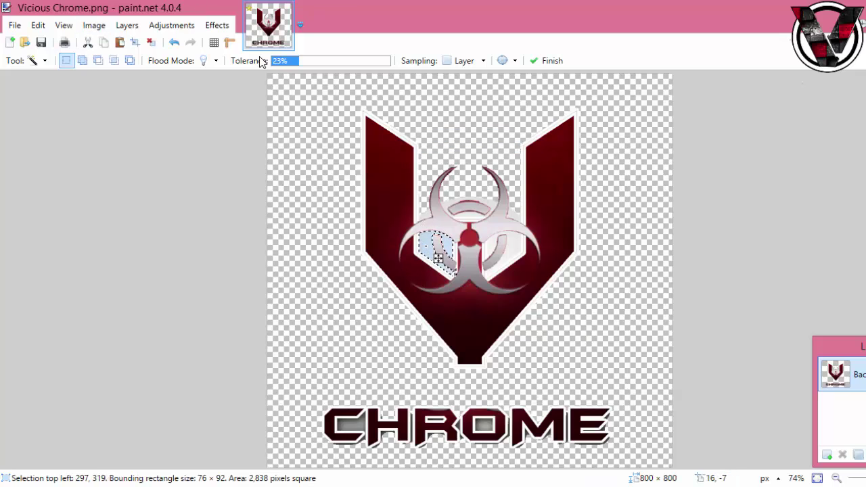
click(87, 43)
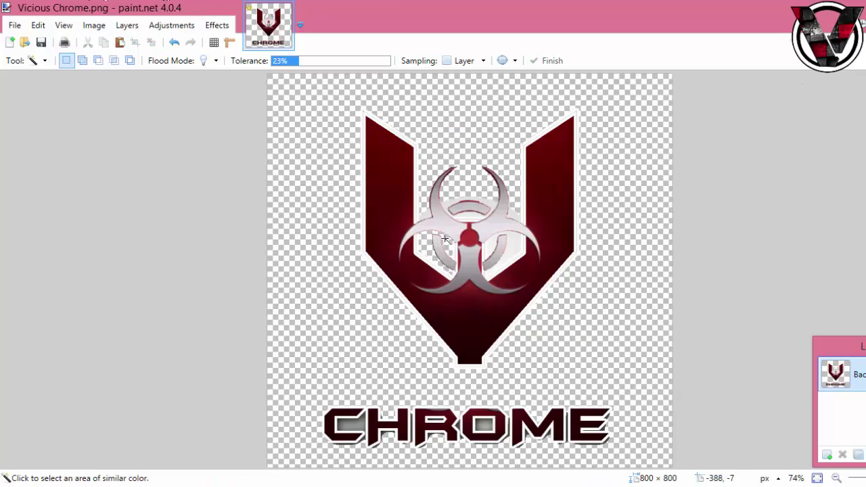
click(514, 251)
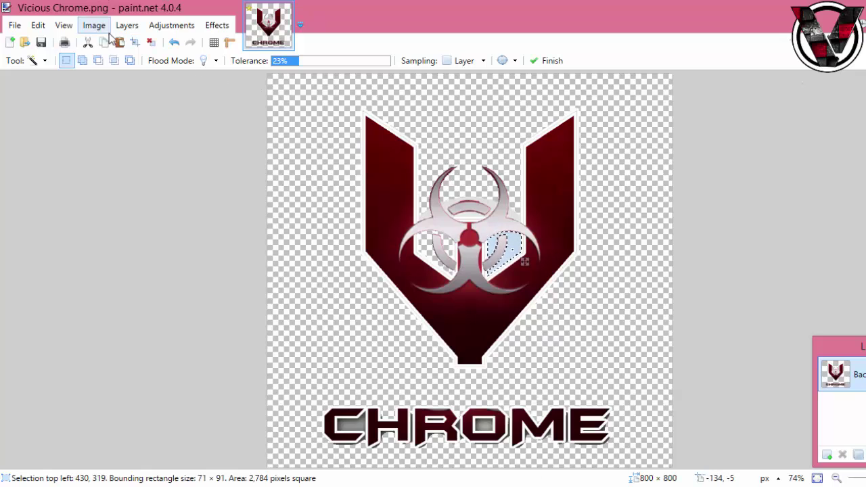
click(87, 42)
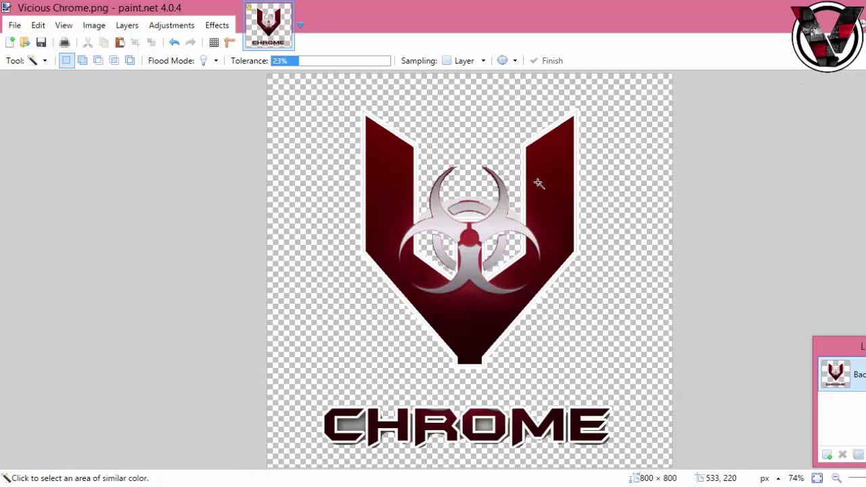
click(485, 251)
click(87, 42)
Cut the grey gaps in the left and right rings and the grey band inside the inner ring
click(470, 218)
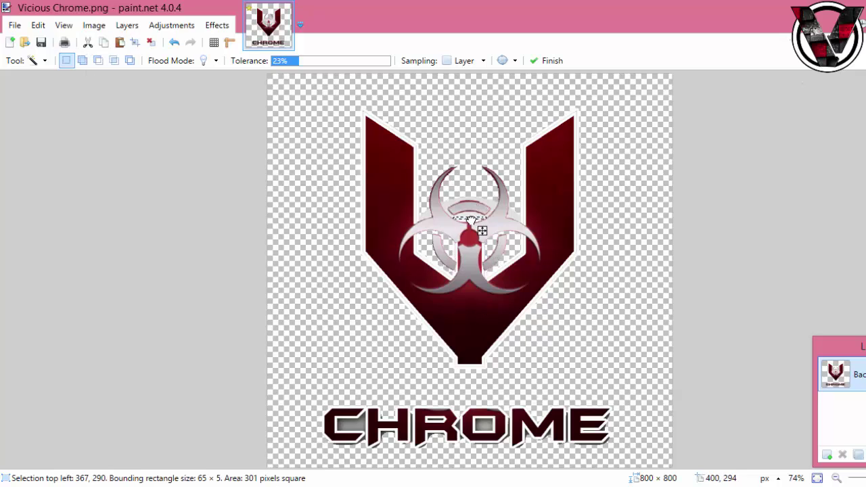
click(424, 215)
click(88, 43)
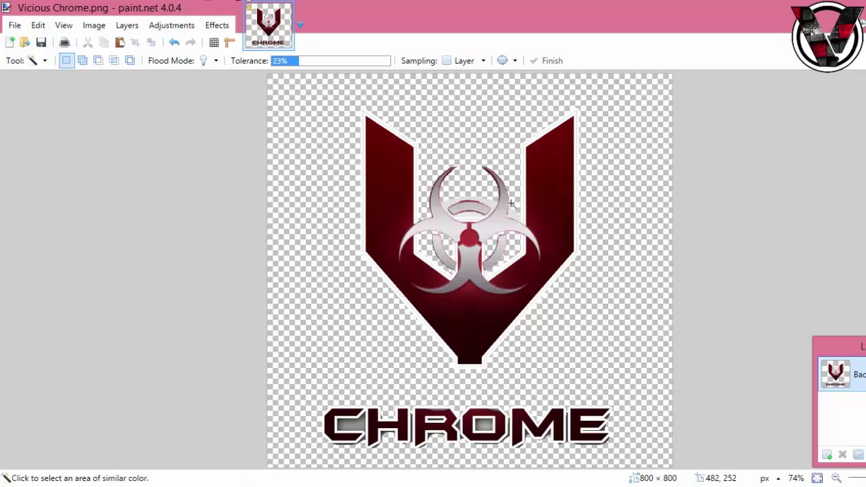
click(516, 217)
click(88, 42)
click(493, 206)
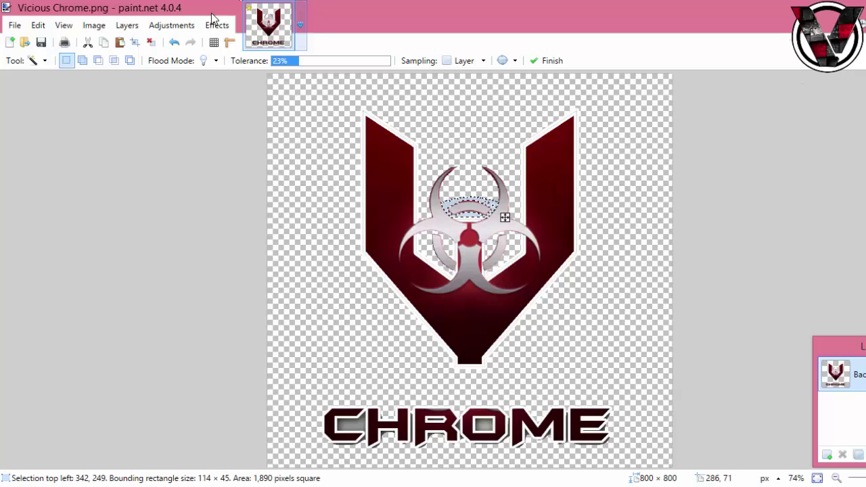
click(88, 42)
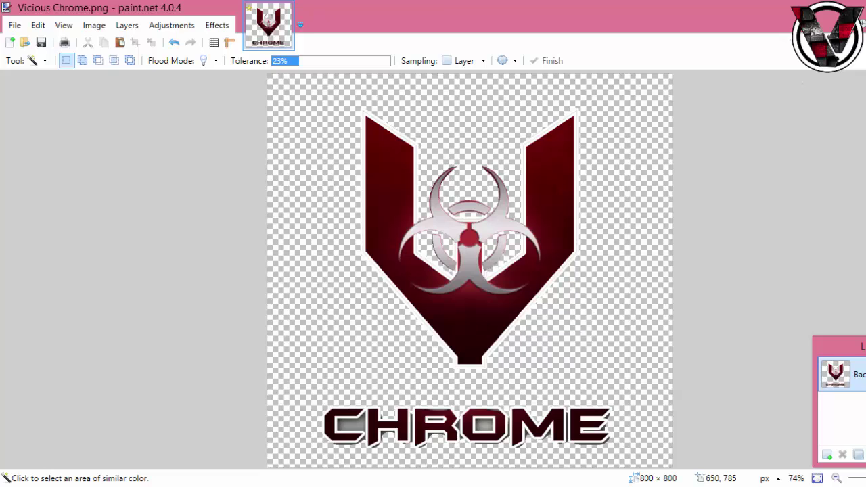
Zoom to 100% and cut the grey inside the C of CHROME at 56% tolerance
scroll(593, 467, up, 3)
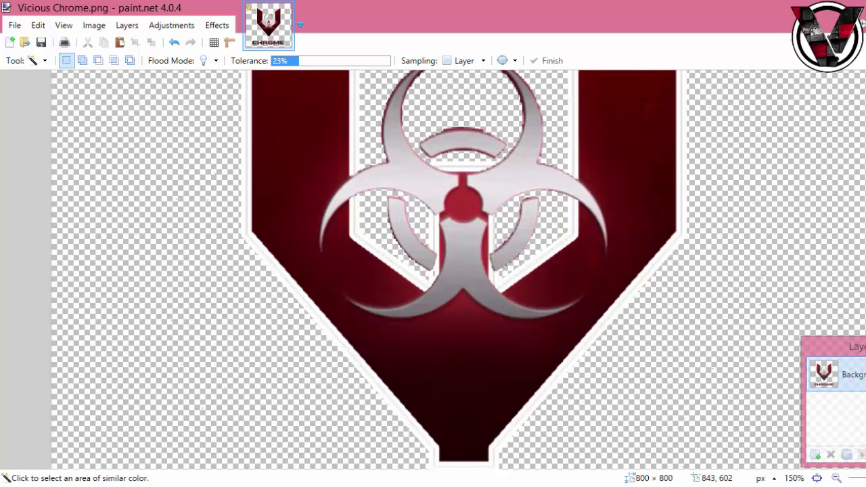
click(836, 479)
click(836, 479)
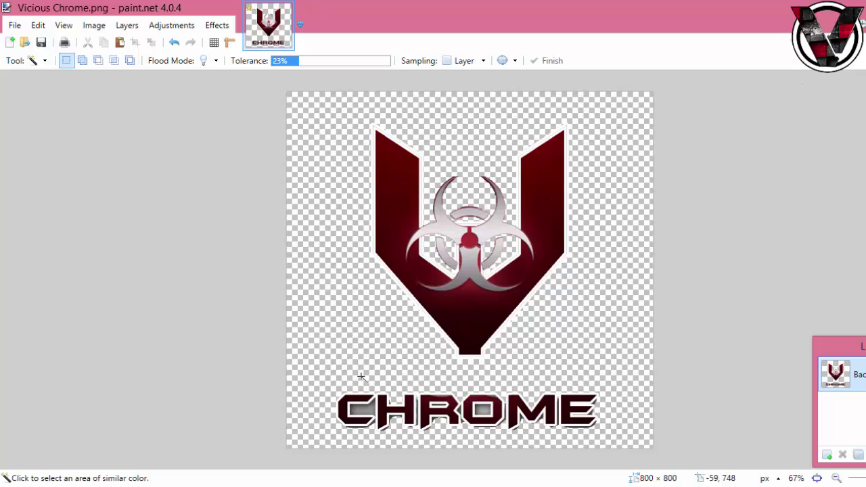
key(ctrl+plus)
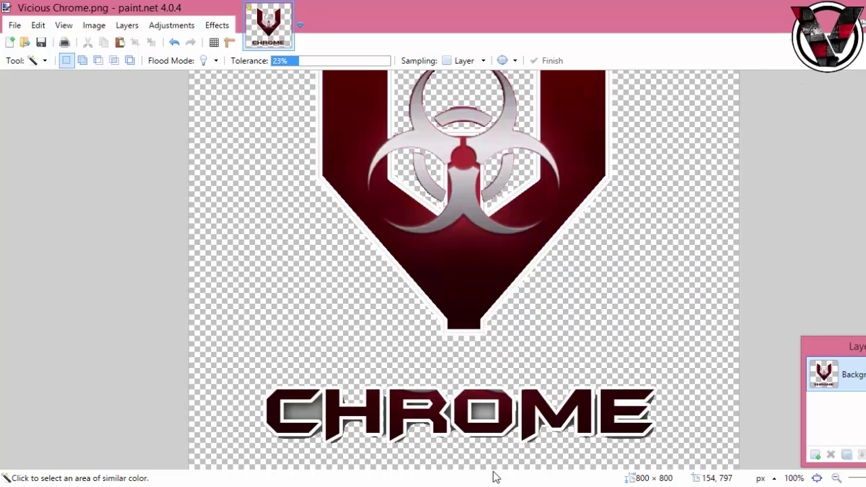
click(318, 416)
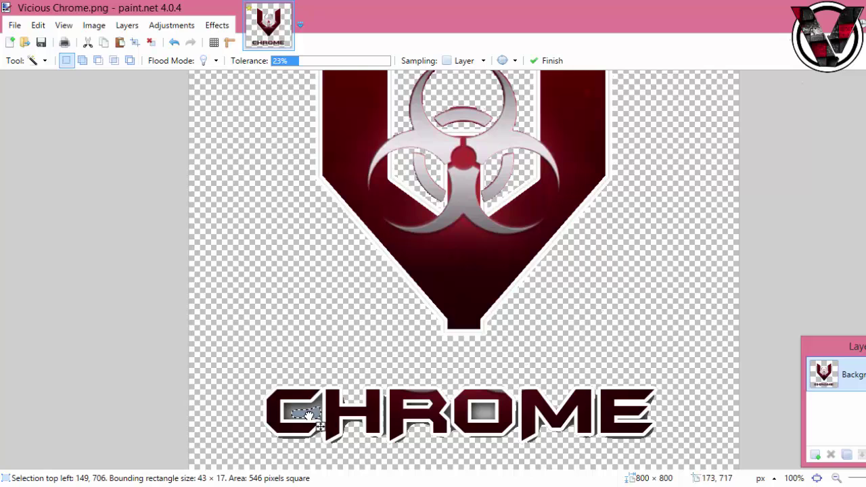
click(308, 61)
drag(308, 61, 331, 65)
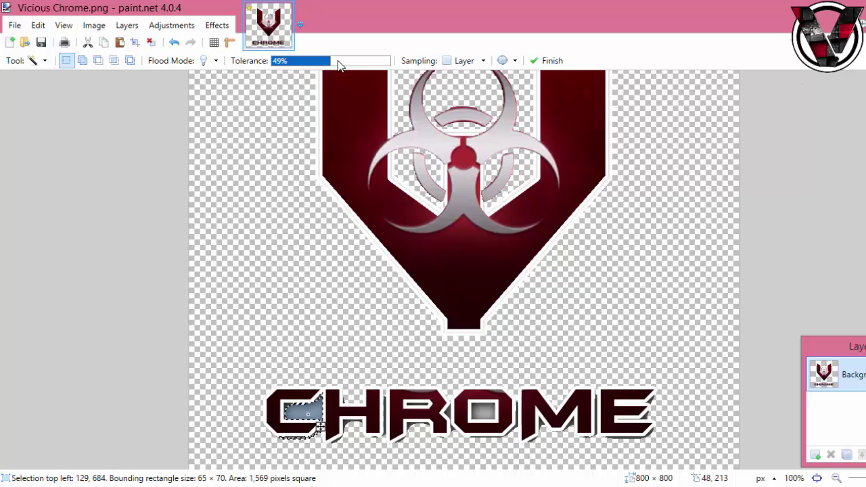
click(337, 60)
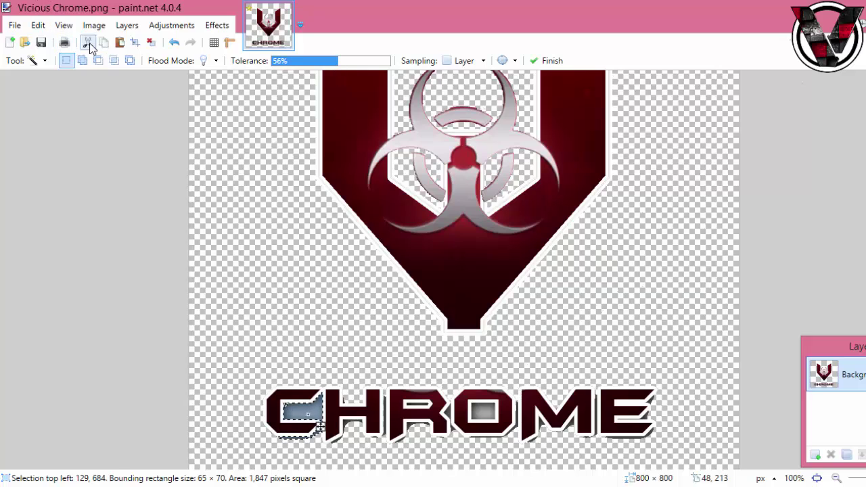
click(87, 42)
Cut leftover specks from the C, inside and below the H, and between H and R
click(284, 405)
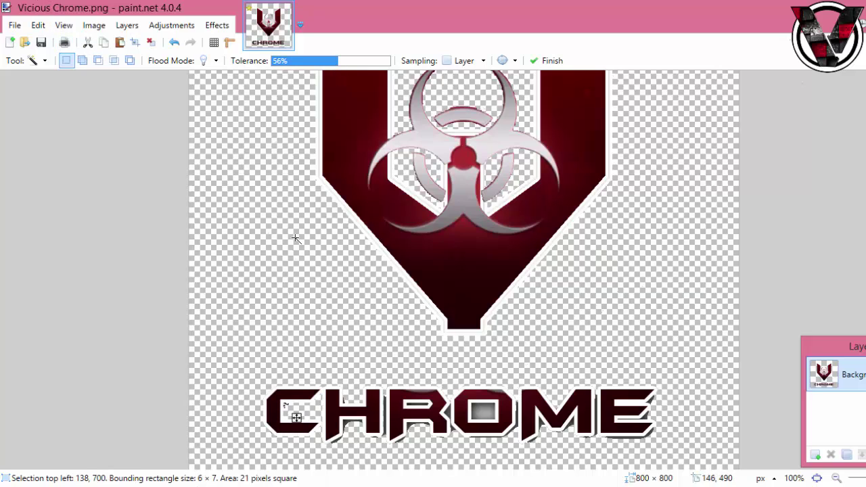
click(86, 41)
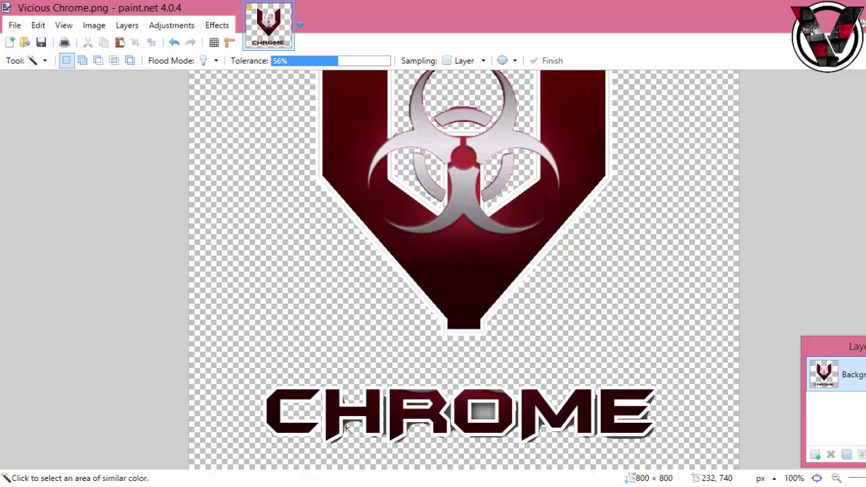
click(344, 403)
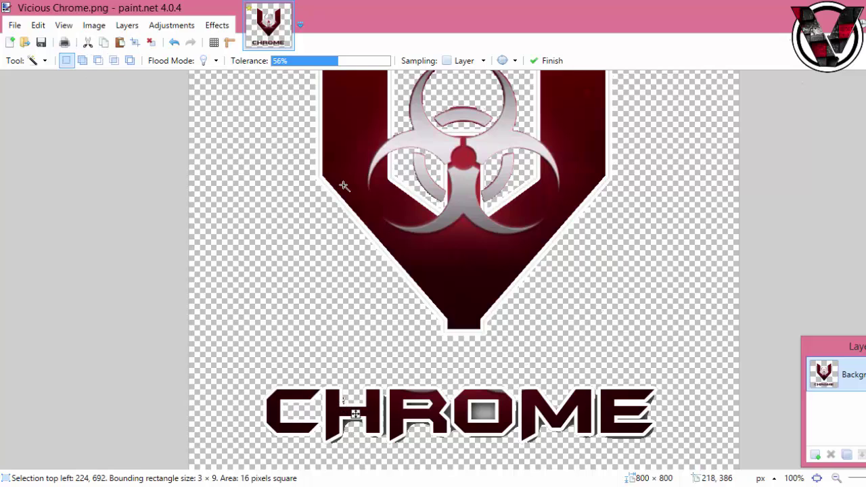
click(87, 42)
click(345, 422)
click(86, 42)
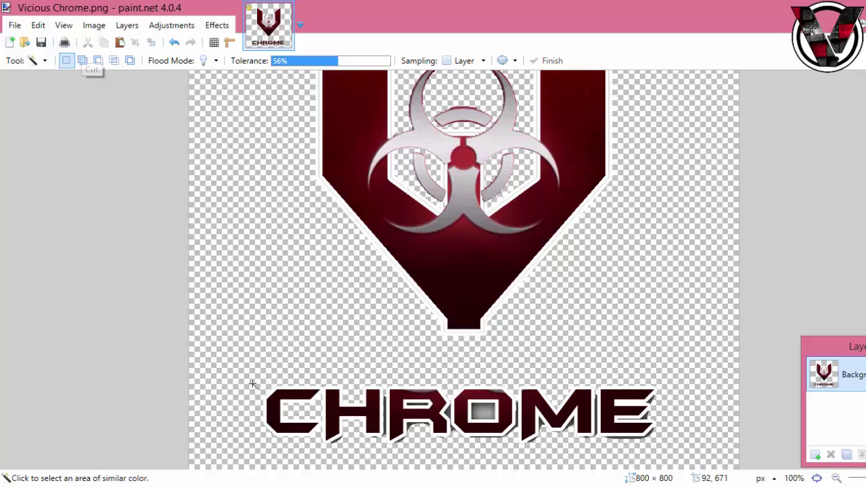
click(334, 441)
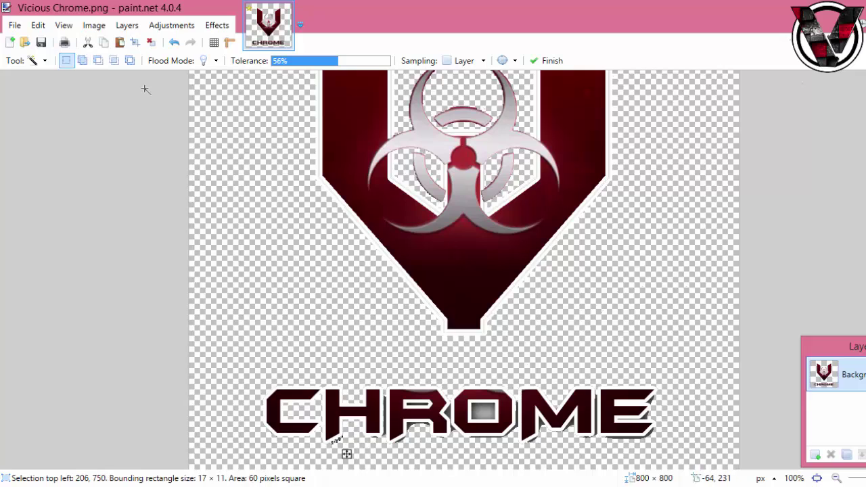
click(88, 42)
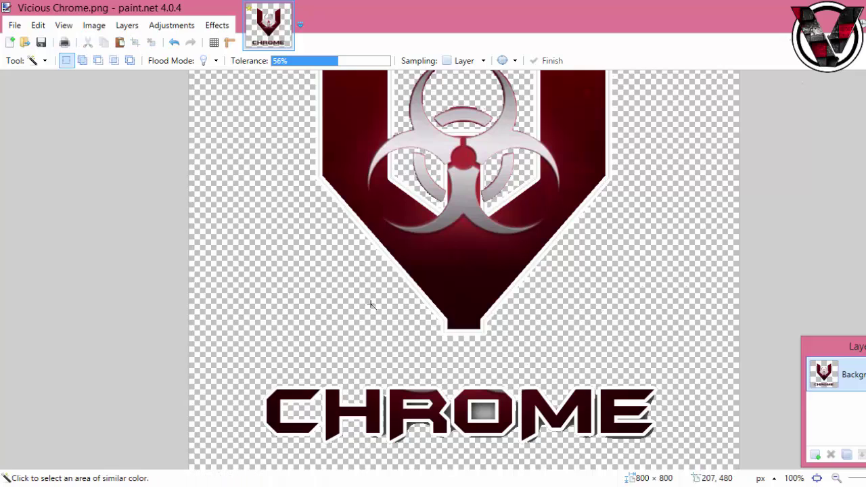
click(386, 416)
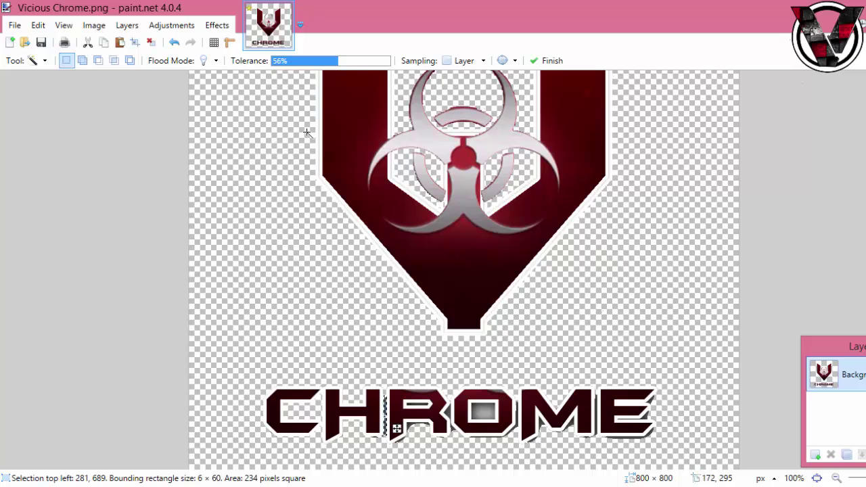
click(87, 42)
Delete stray background dots and cut leftovers near CHROME, between R and O, and inside the O
click(376, 438)
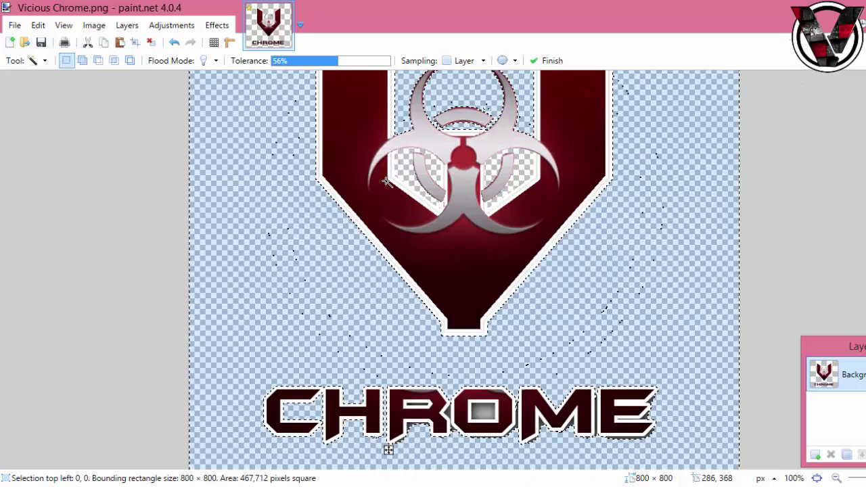
key(Delete)
click(430, 441)
click(87, 42)
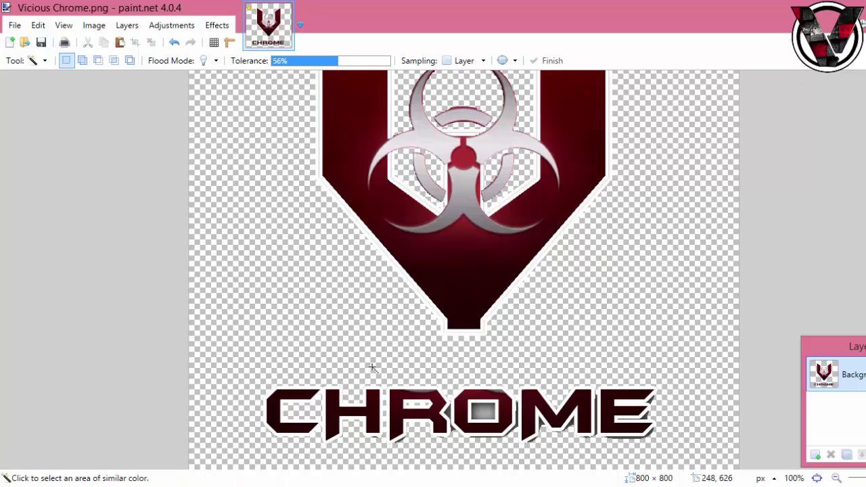
click(448, 414)
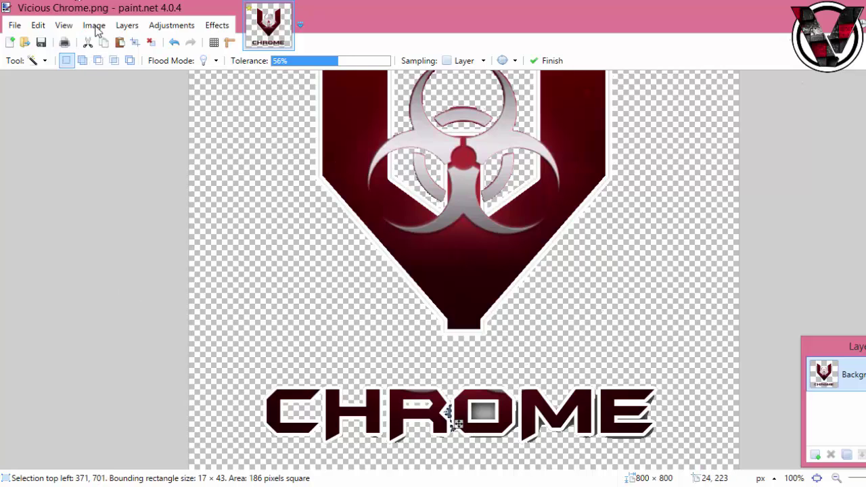
click(88, 41)
click(483, 409)
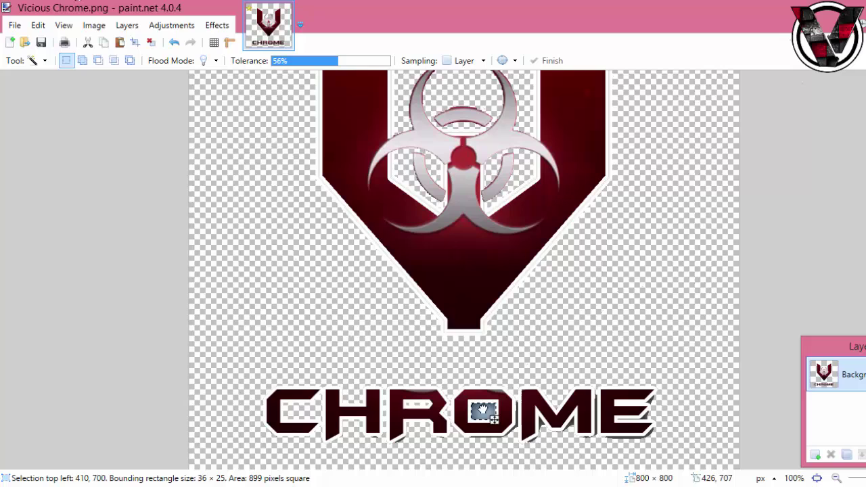
click(87, 42)
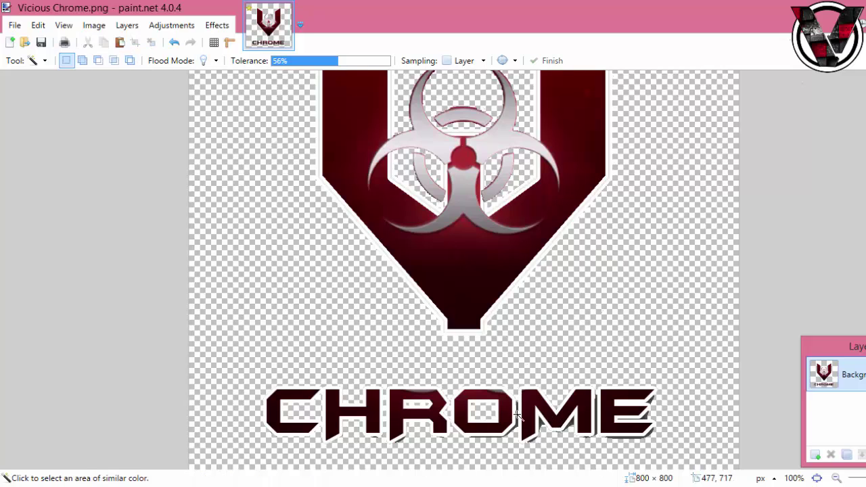
Cut the leftovers between O and M, below the R, and on the M
click(517, 415)
click(87, 42)
click(402, 440)
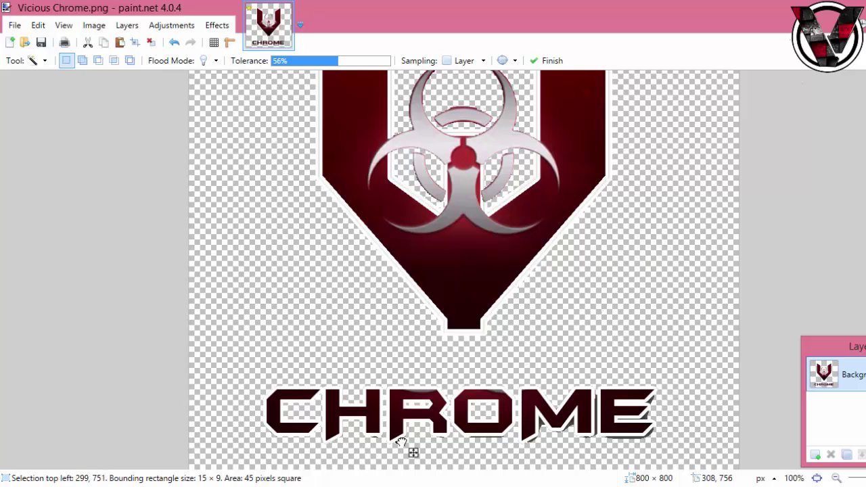
click(87, 42)
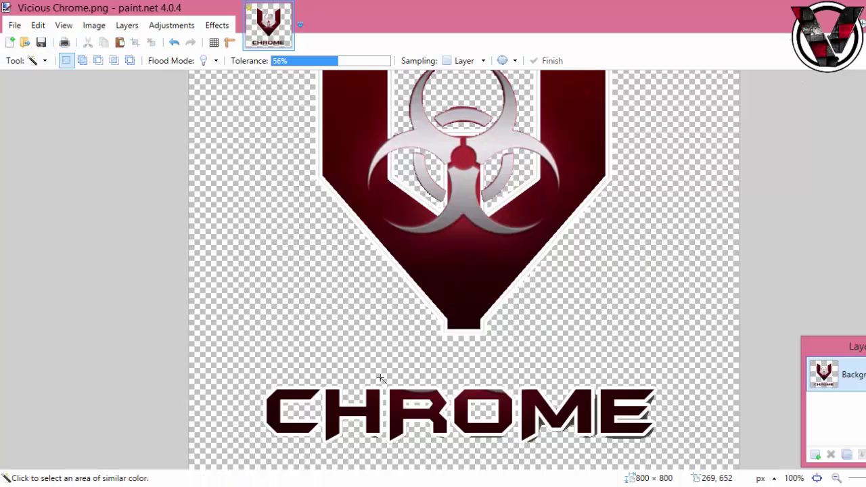
click(486, 441)
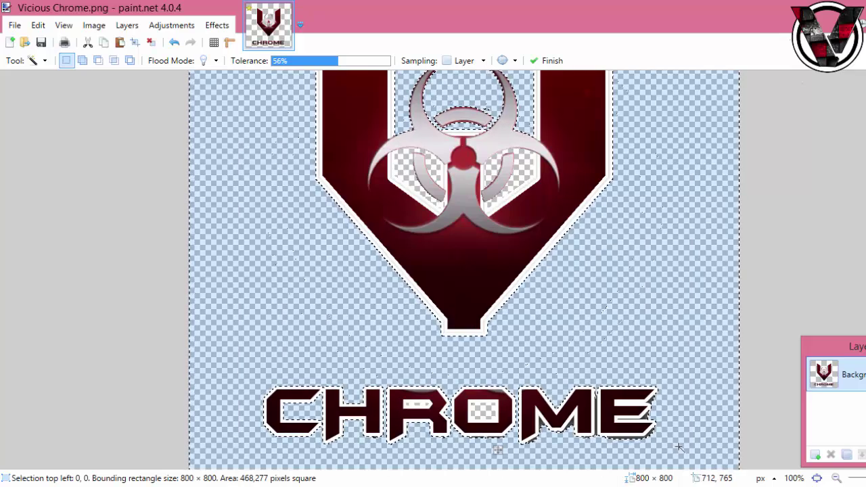
click(567, 423)
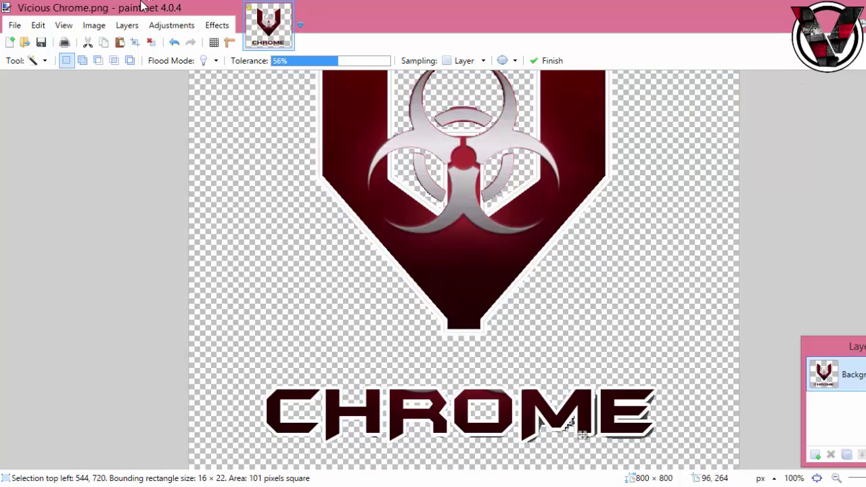
key(ctrl+d)
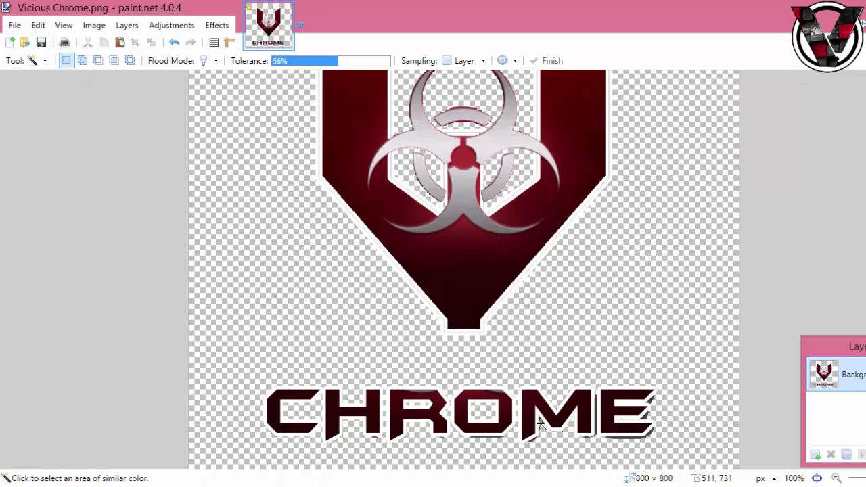
click(539, 422)
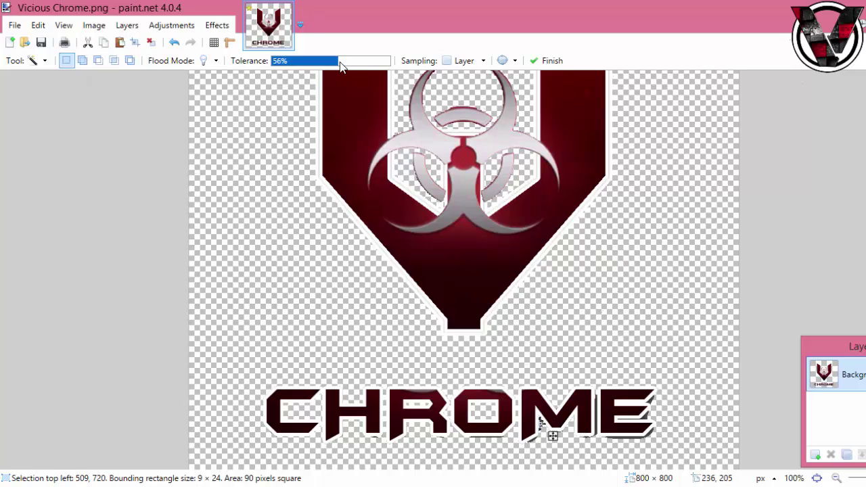
click(86, 43)
click(595, 404)
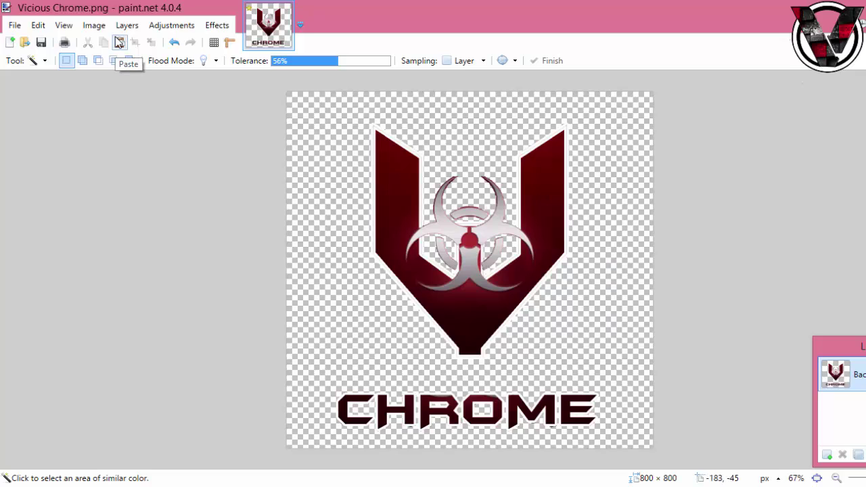
Save as PNG 'Vengeance Chrome 1st AVI Transparent' and import it from ChromeZee into Camtasia
click(42, 44)
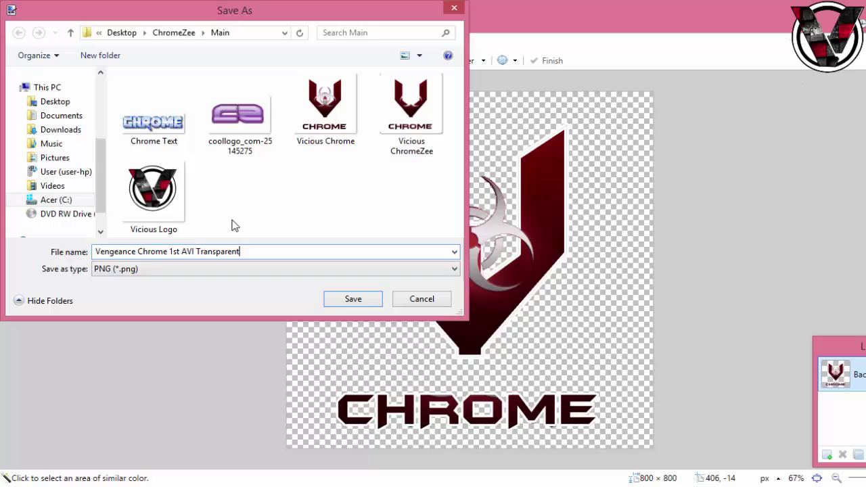
click(340, 295)
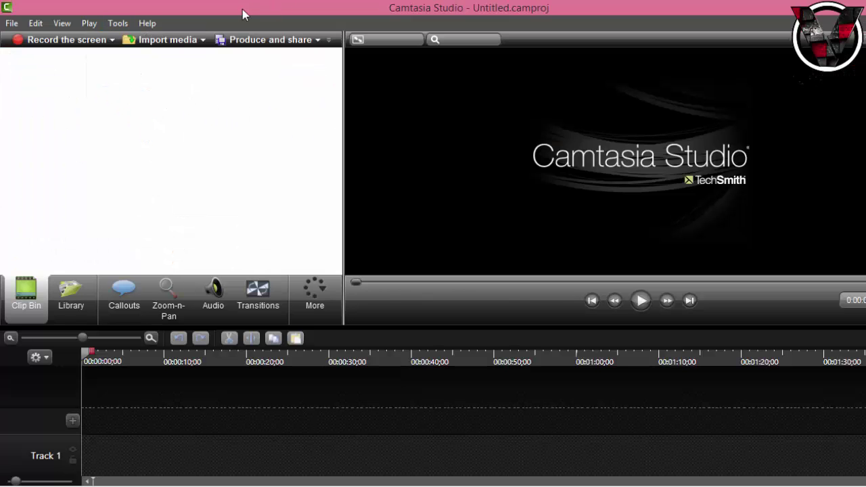
click(166, 40)
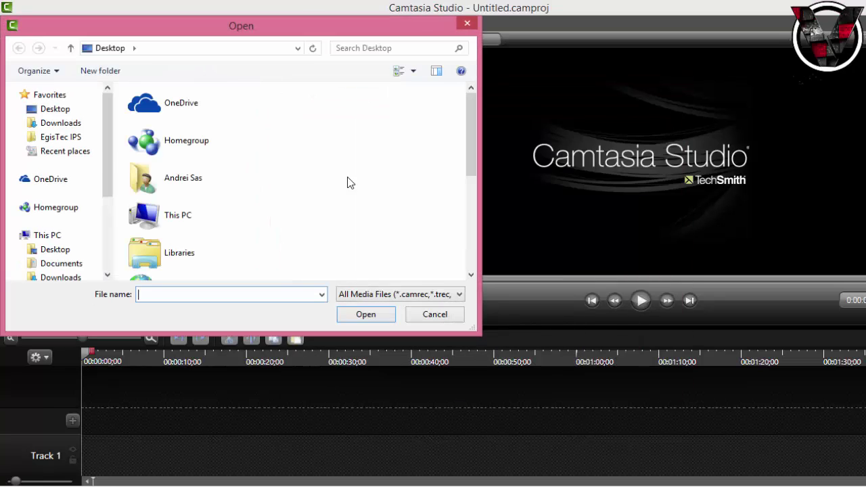
scroll(476, 160, down, 2)
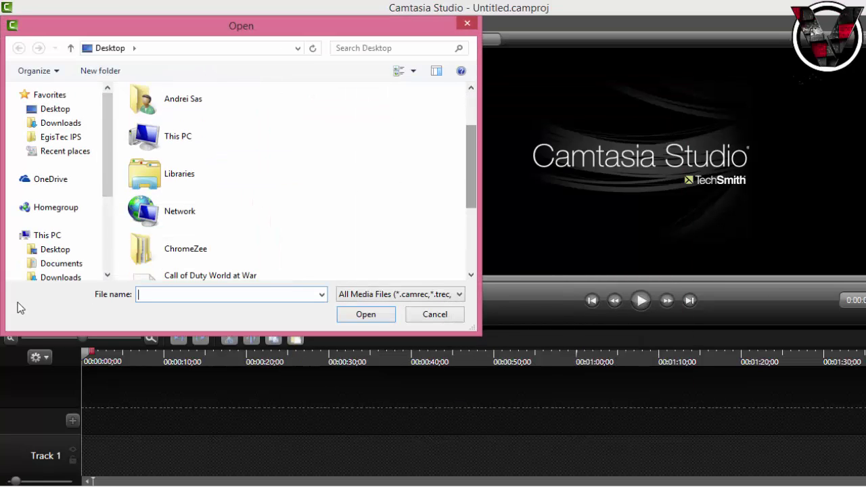
double_click(173, 250)
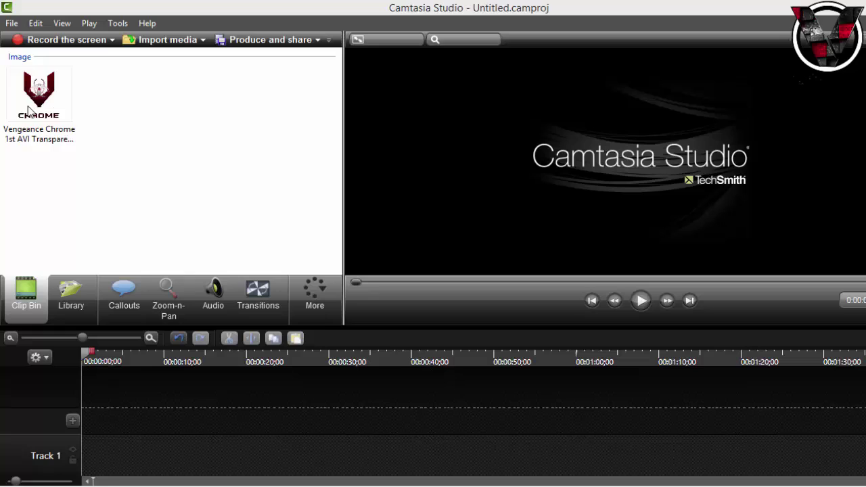
Place the PNG on Track 1, then shrink the logo and move it into the frame's top-right corner
drag(31, 110, 89, 464)
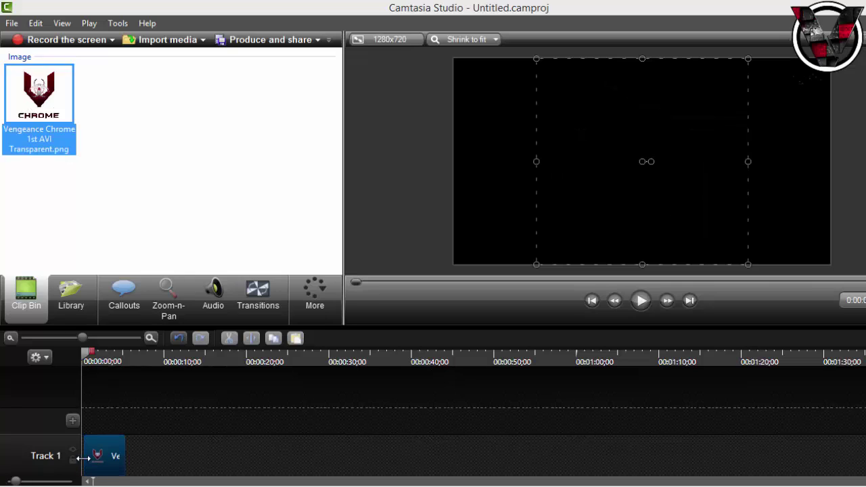
drag(88, 355, 104, 355)
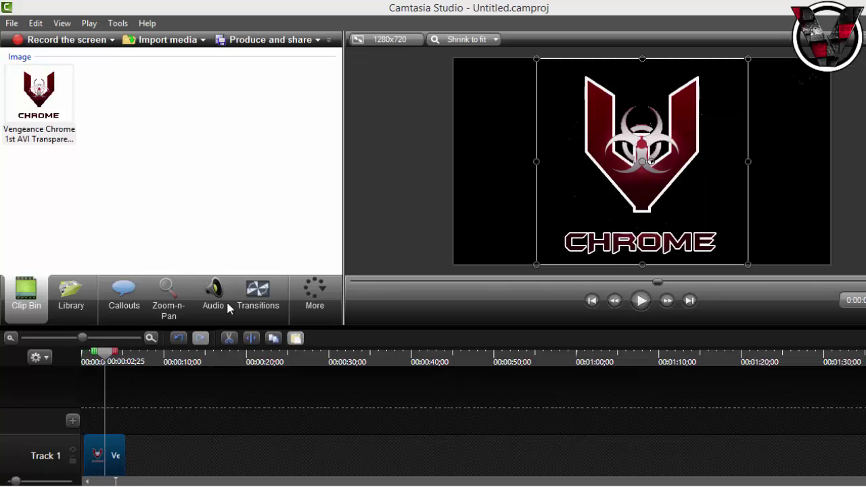
drag(536, 263, 518, 219)
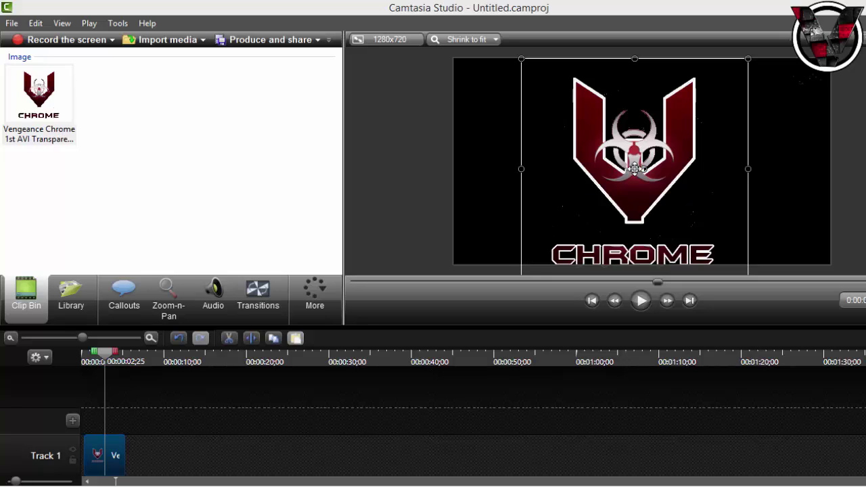
drag(633, 167, 652, 173)
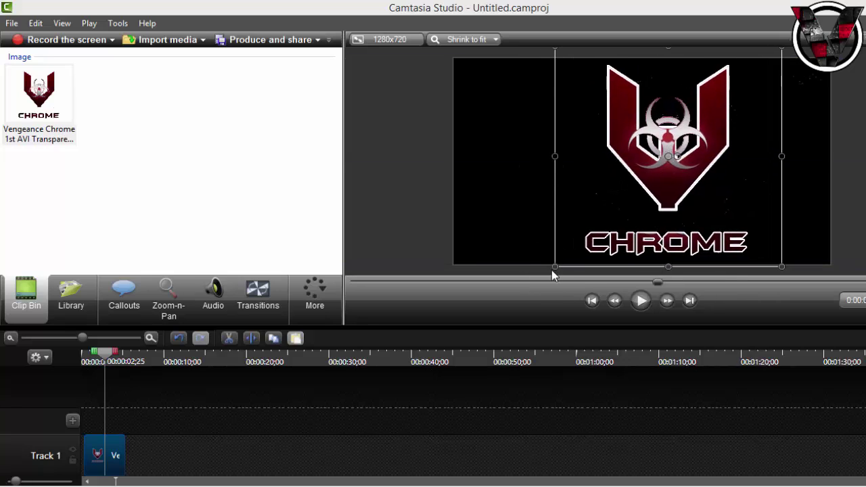
drag(554, 266, 702, 123)
drag(747, 87, 804, 95)
Nudge the small CHROME logo slightly right and deselect it, leaving a top-right watermark
key(Escape)
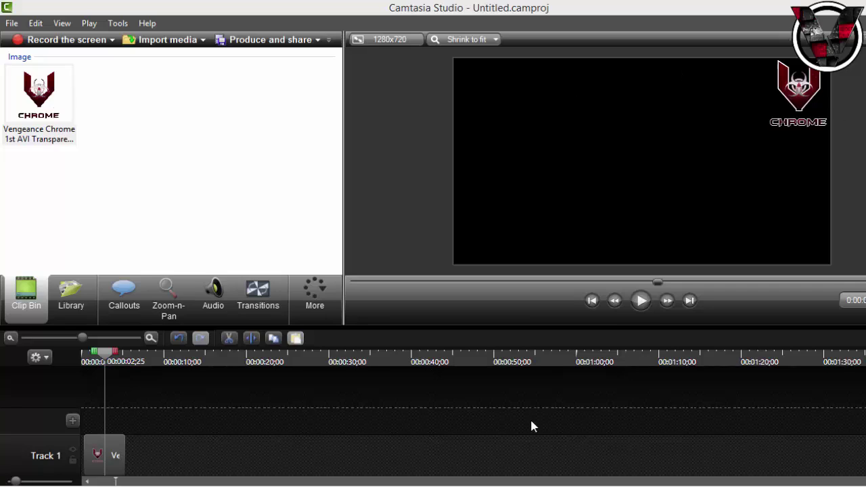
mouse_move(652, 485)
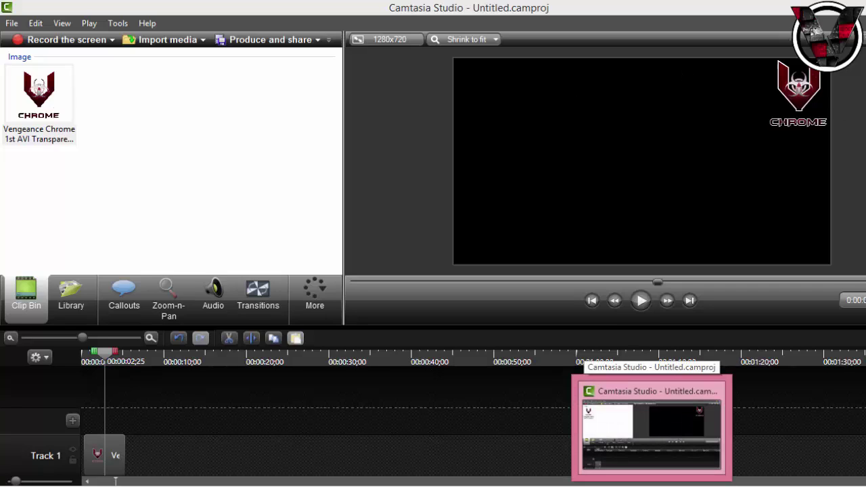